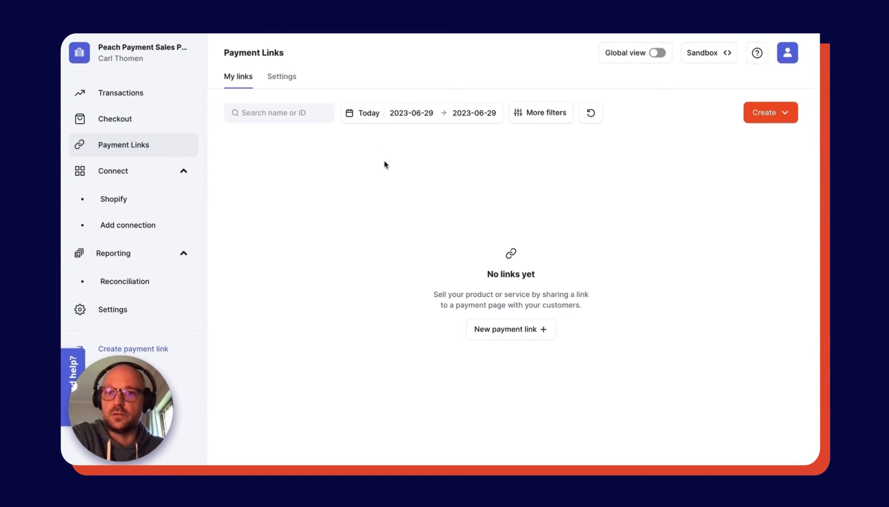
Set the payment links date filter to Last 7 days.
{"action": "left_click", "coordinate": [368, 118]}
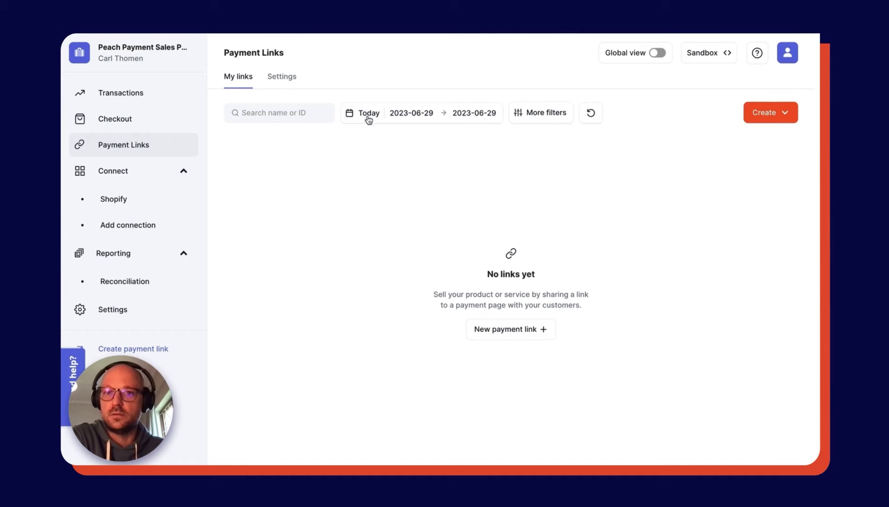
{"action": "left_click", "coordinate": [368, 118]}
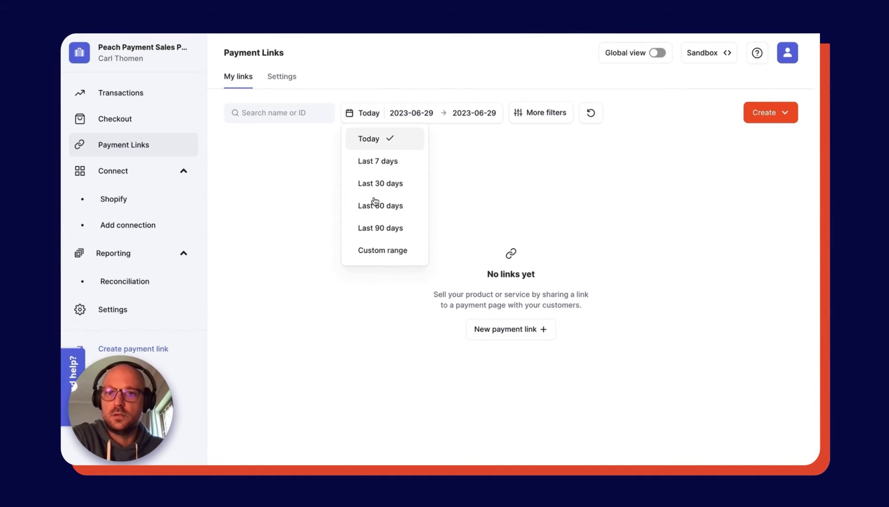
{"action": "left_click", "coordinate": [379, 163]}
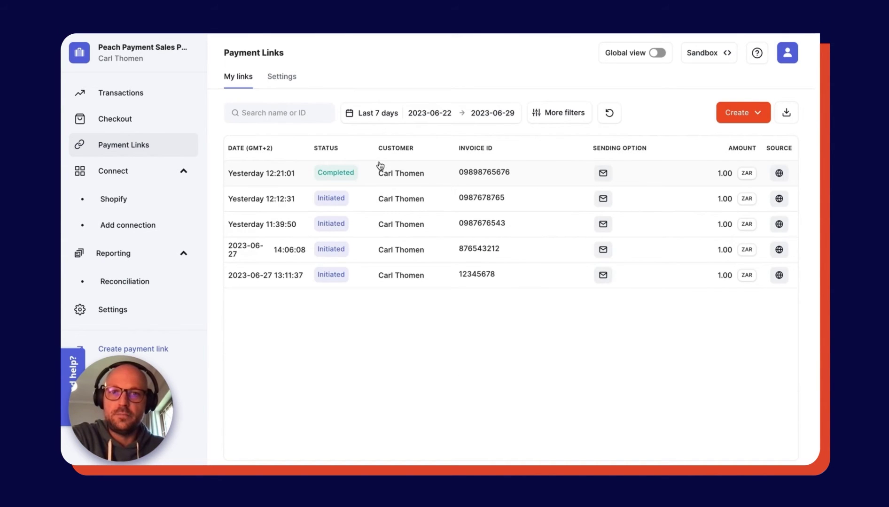
{"action": "left_click", "coordinate": [380, 114]}
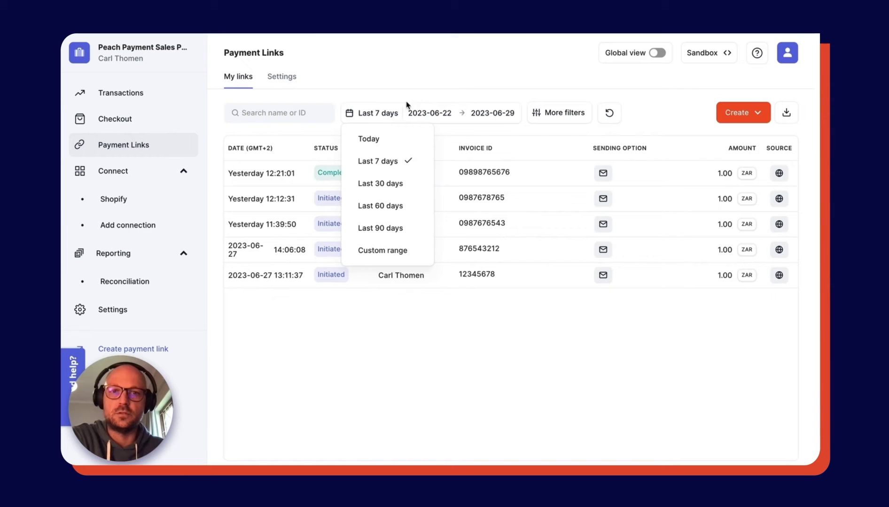
{"action": "left_click", "coordinate": [454, 78]}
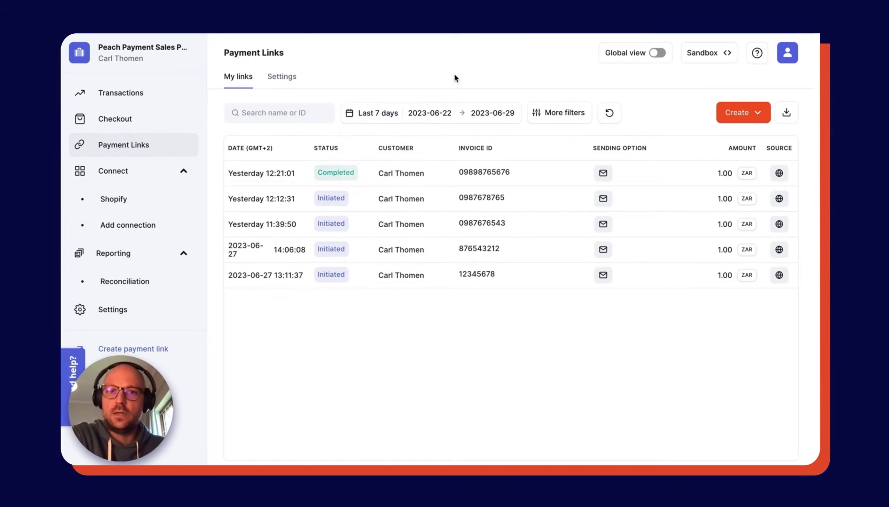
Check the Sending options under More filters, then close the panel without applying filters.
{"action": "left_click", "coordinate": [565, 114]}
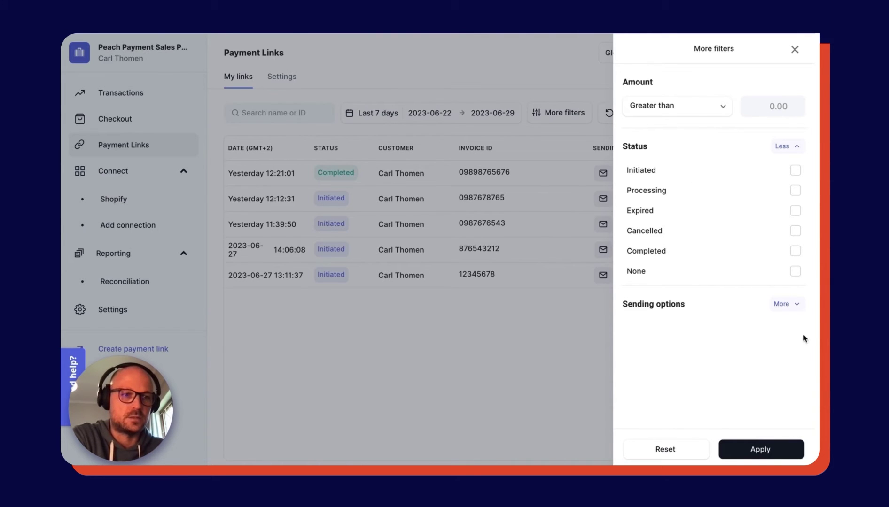
{"action": "left_click", "coordinate": [797, 305]}
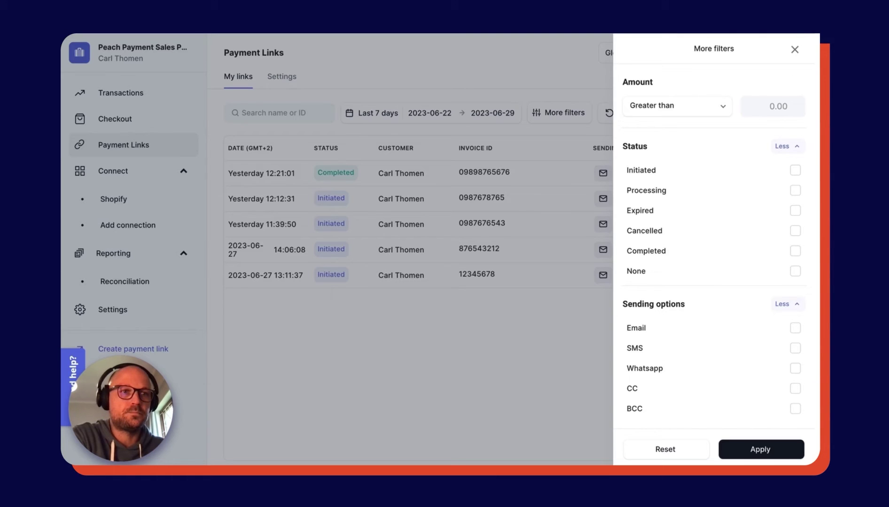
{"action": "left_click", "coordinate": [795, 49]}
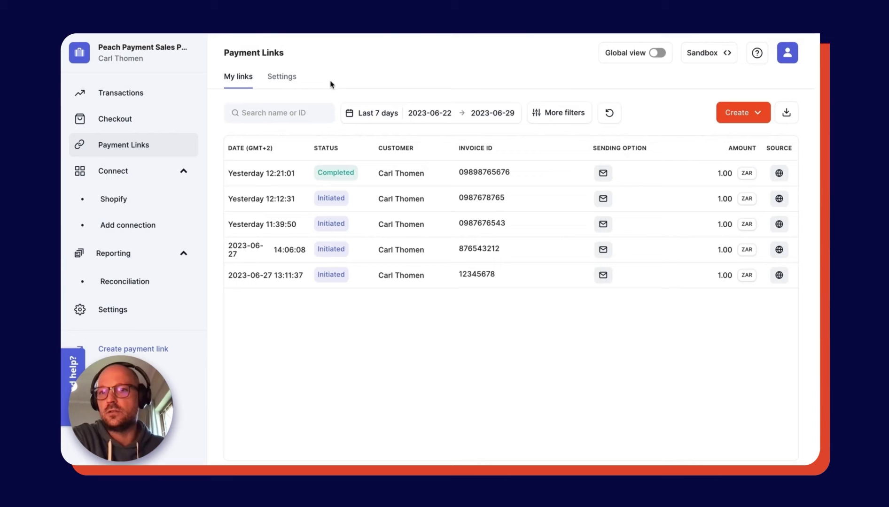
Review the Payment Links settings: payment methods, email and SMS templates, webhooks and legal policy.
{"action": "left_click", "coordinate": [282, 80]}
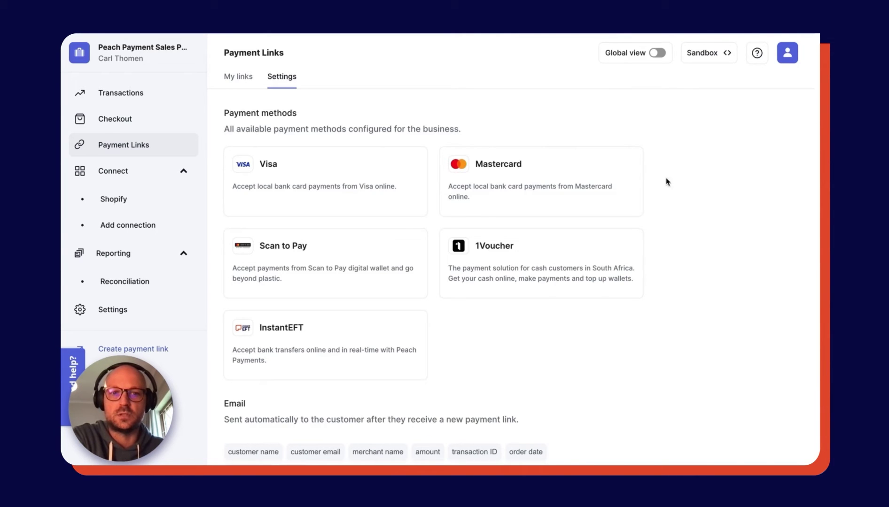
{"action": "scroll", "coordinate": [595, 330], "scroll_direction": "down", "scroll_amount": 3}
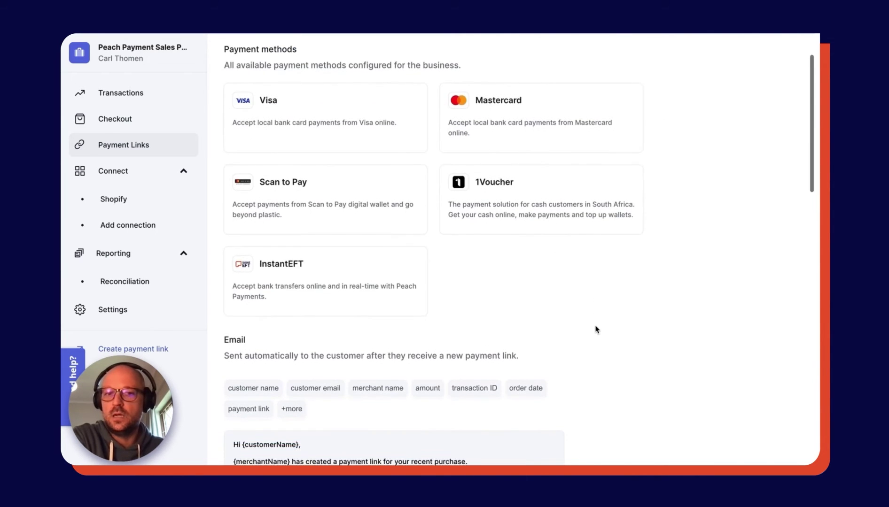
{"action": "scroll", "coordinate": [595, 329], "scroll_direction": "down", "scroll_amount": 2}
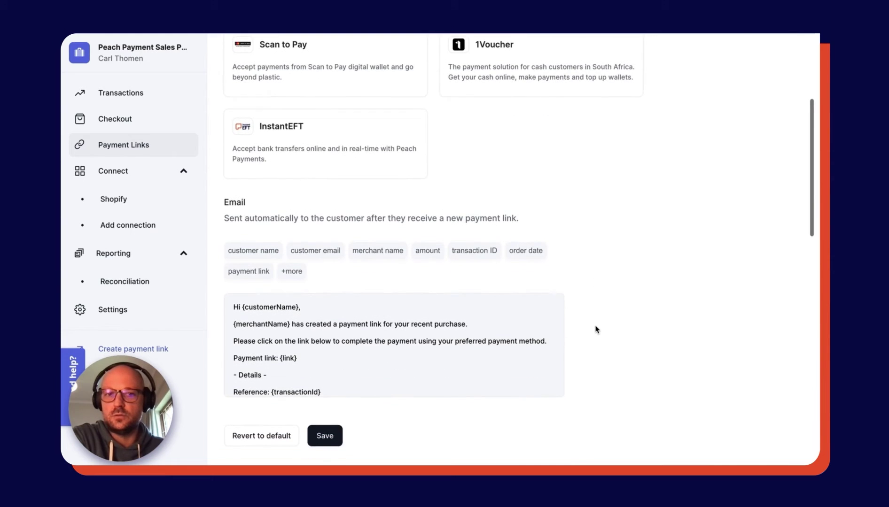
{"action": "scroll", "coordinate": [596, 329], "scroll_direction": "down", "scroll_amount": 2}
{"action": "scroll", "coordinate": [595, 329], "scroll_direction": "down", "scroll_amount": 2}
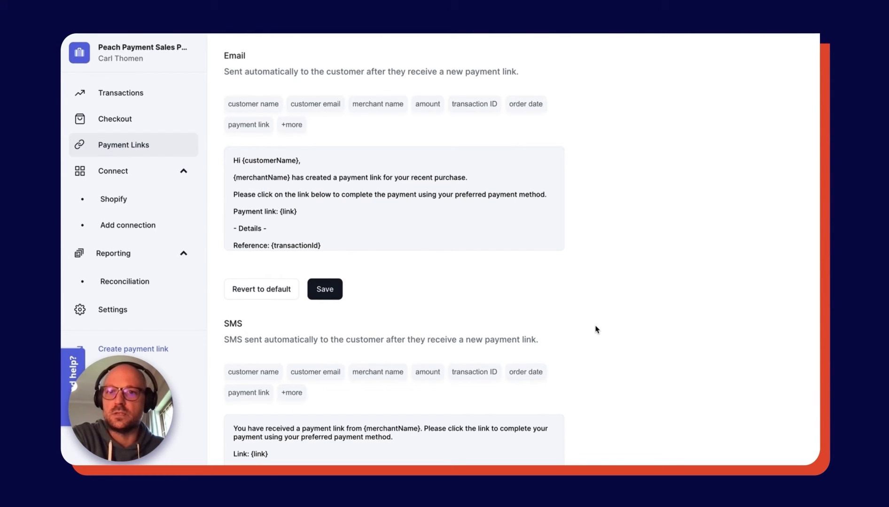
{"action": "scroll", "coordinate": [595, 329], "scroll_direction": "down", "scroll_amount": 3}
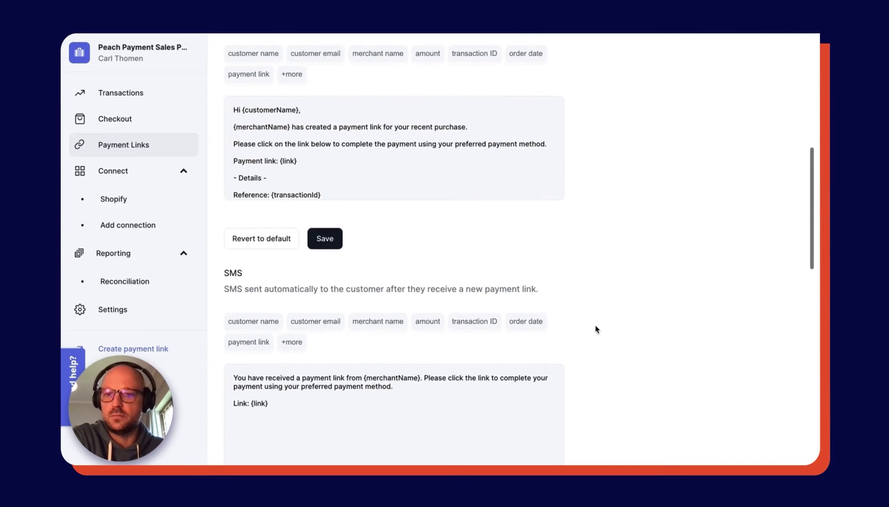
{"action": "scroll", "coordinate": [595, 329], "scroll_direction": "down", "scroll_amount": 6}
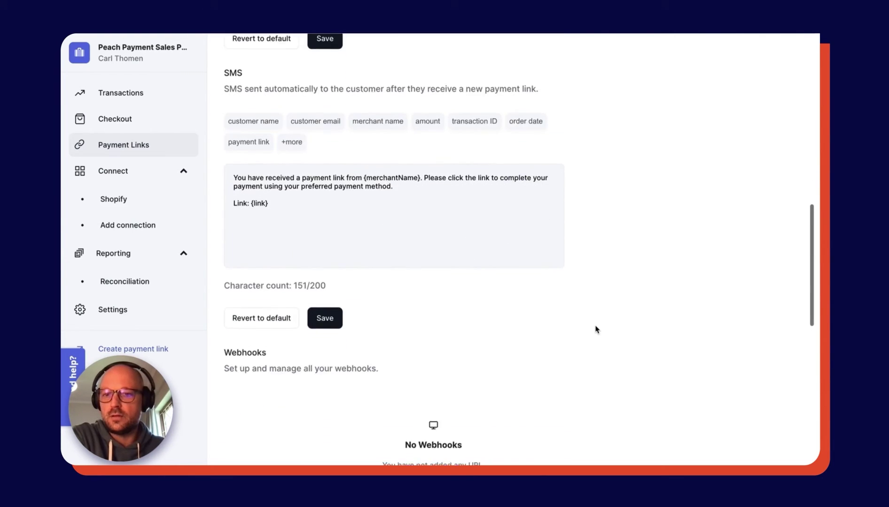
{"action": "scroll", "coordinate": [595, 330], "scroll_direction": "down", "scroll_amount": 7}
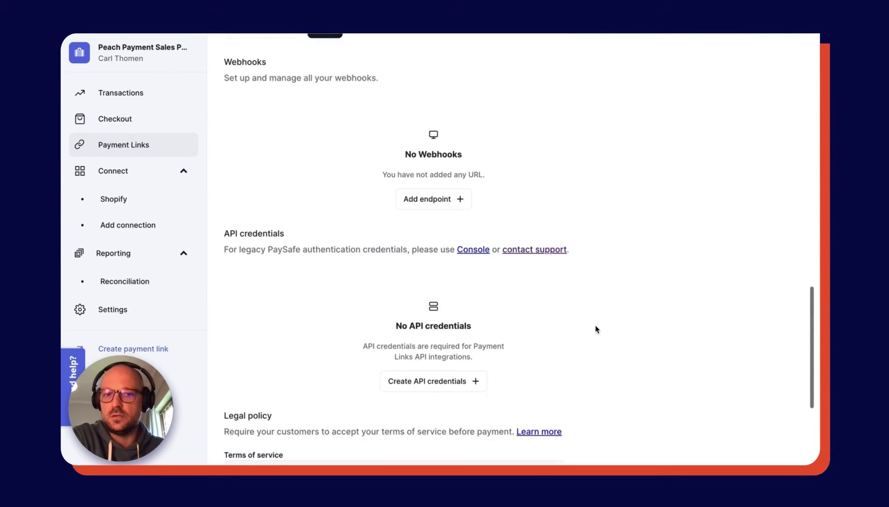
{"action": "scroll", "coordinate": [595, 329], "scroll_direction": "down", "scroll_amount": 5}
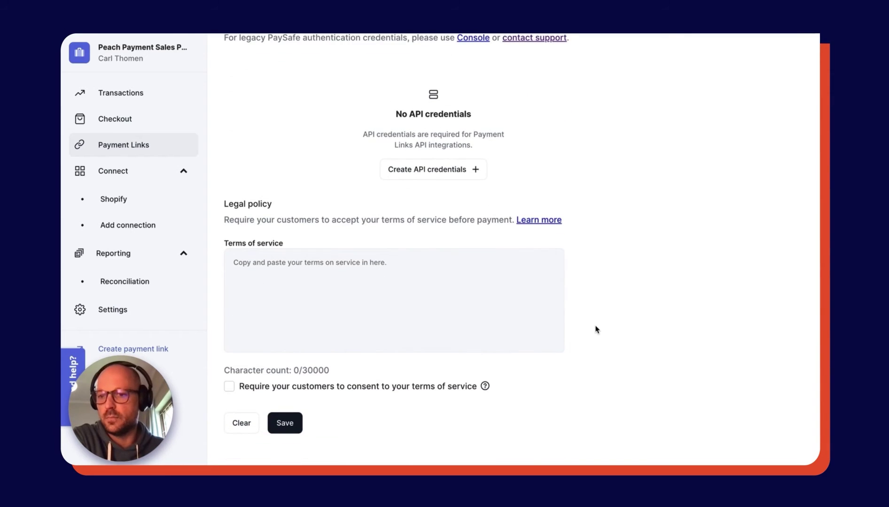
{"action": "scroll", "coordinate": [595, 329], "scroll_direction": "up", "scroll_amount": 20}
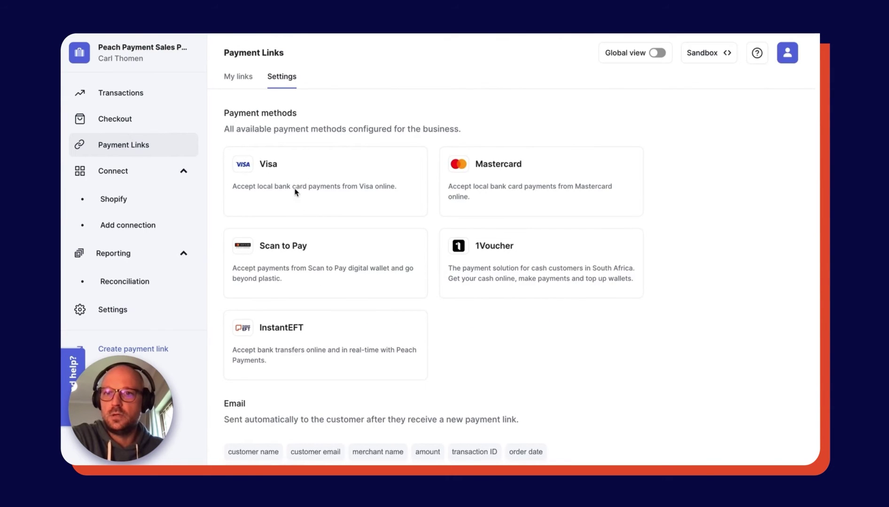
Return to My links, open Create > Bulk payment links, then cancel the upload dialog.
{"action": "left_click", "coordinate": [243, 78]}
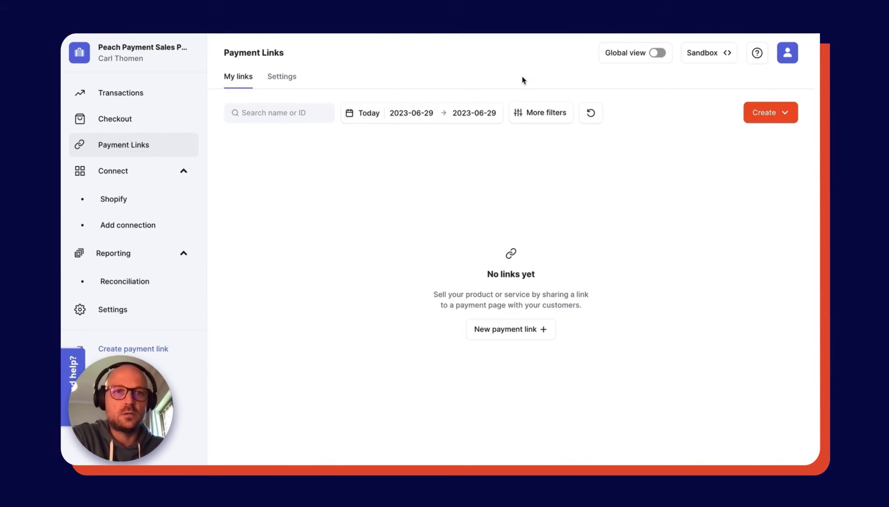
{"action": "left_click", "coordinate": [784, 117]}
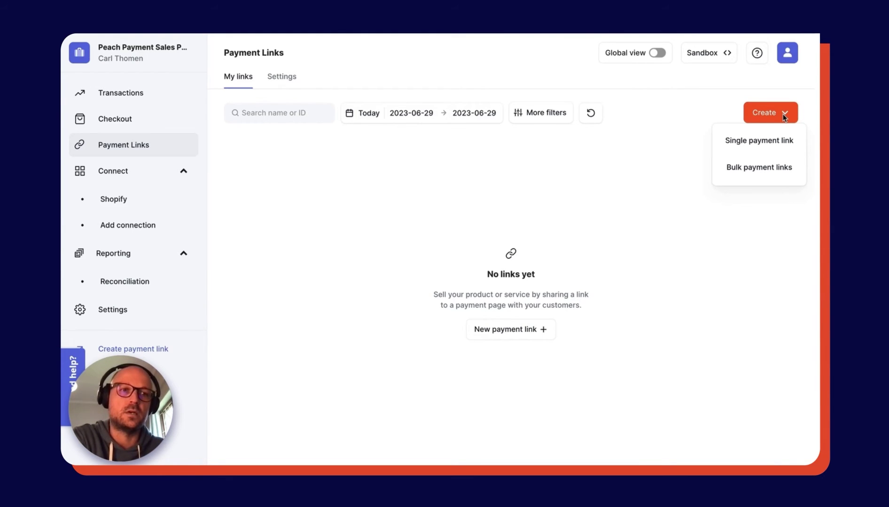
{"action": "left_click", "coordinate": [765, 170]}
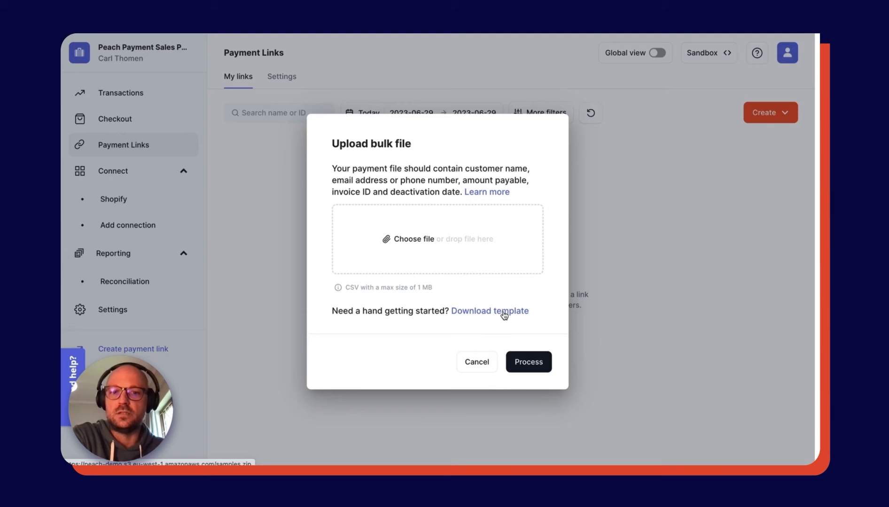
{"action": "left_click", "coordinate": [477, 363]}
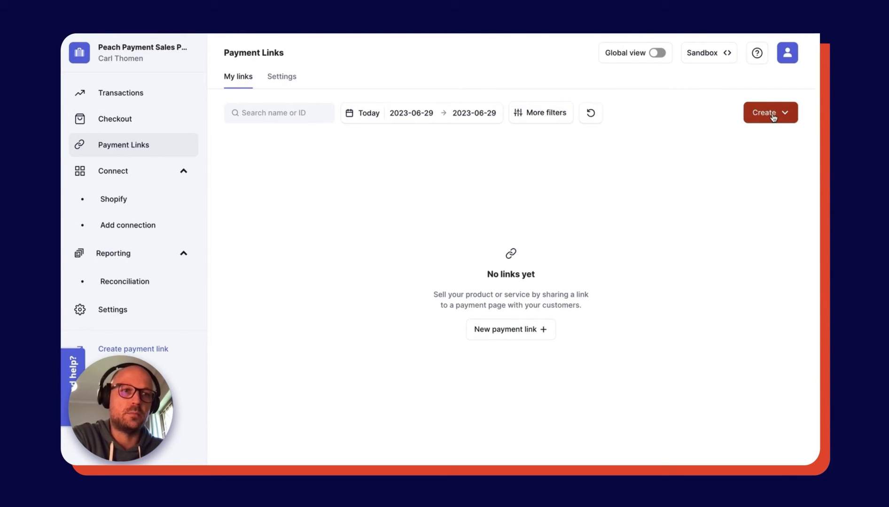
Start a single payment link with amount 1 and an invoice ID.
{"action": "left_click", "coordinate": [774, 116]}
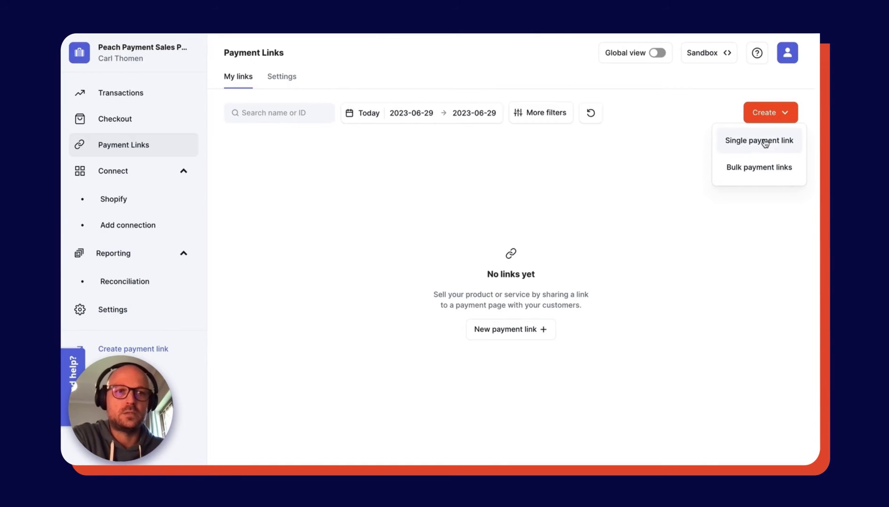
{"action": "left_click", "coordinate": [764, 143]}
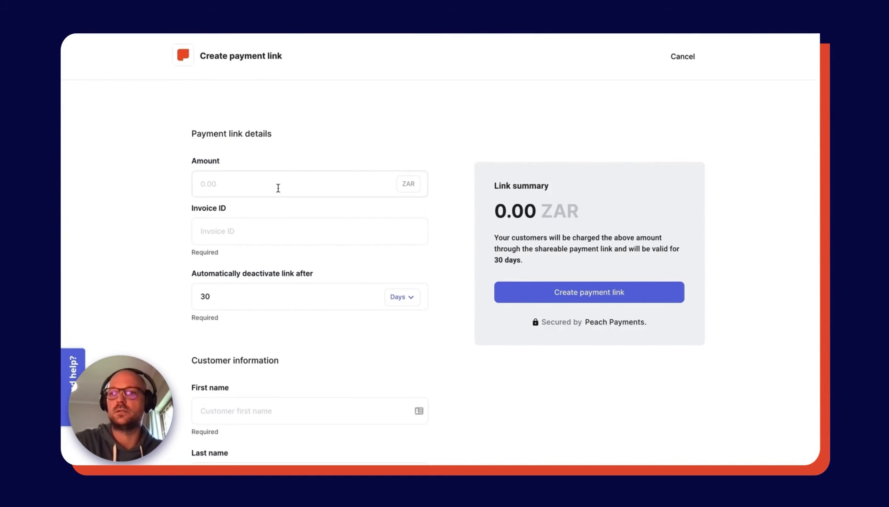
{"action": "left_click", "coordinate": [278, 188]}
{"action": "type", "text": "1"}
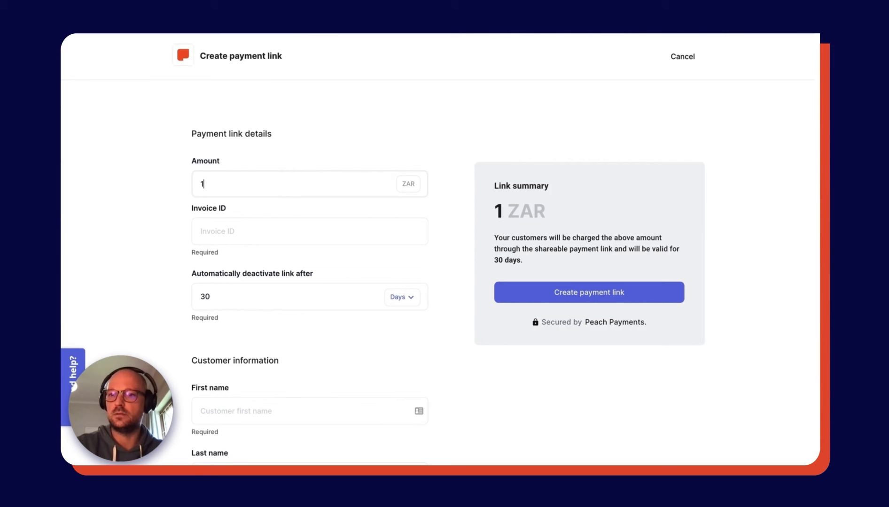
{"action": "left_click", "coordinate": [239, 233]}
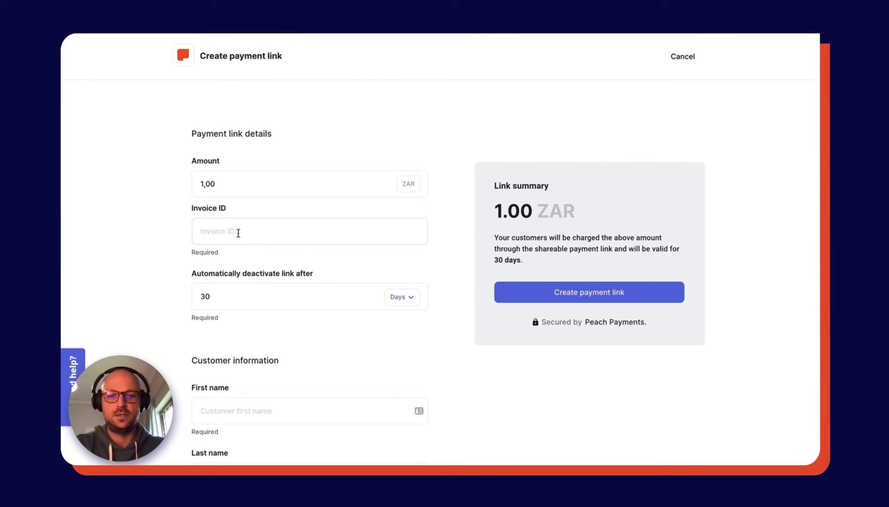
{"action": "type", "text": "098765"}
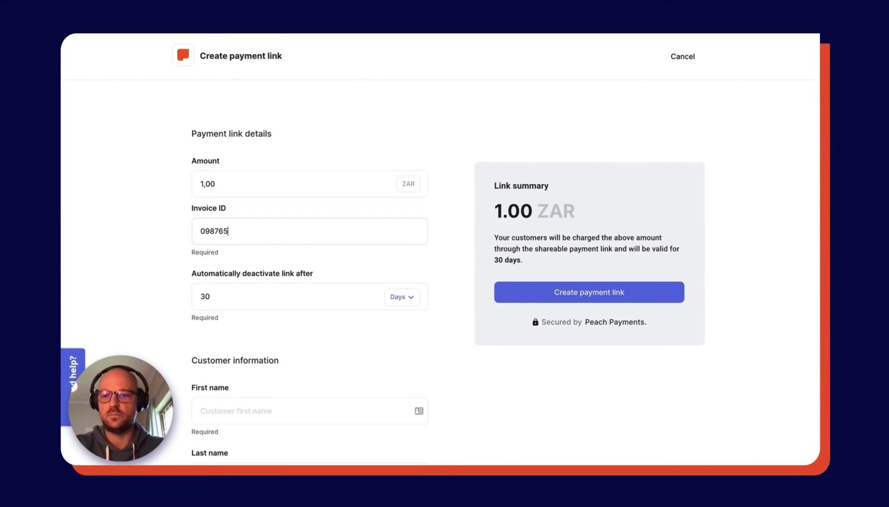
{"action": "type", "text": "76543"}
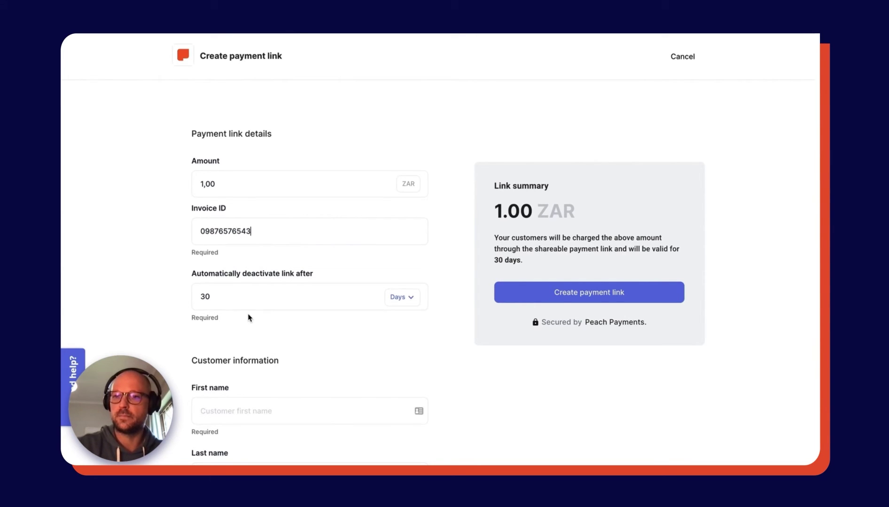
Enter the customer's first and last name and choose email delivery.
{"action": "scroll", "coordinate": [248, 317], "scroll_direction": "down", "scroll_amount": 5}
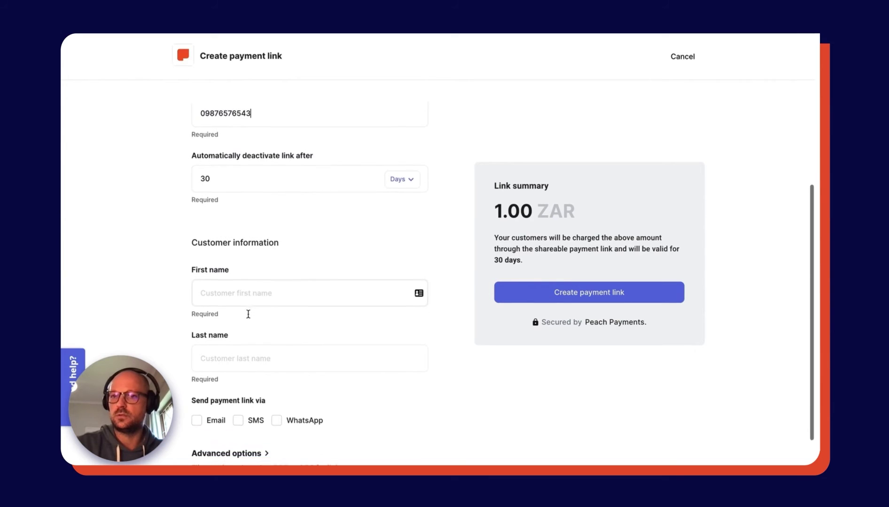
{"action": "scroll", "coordinate": [248, 314], "scroll_direction": "down", "scroll_amount": 2}
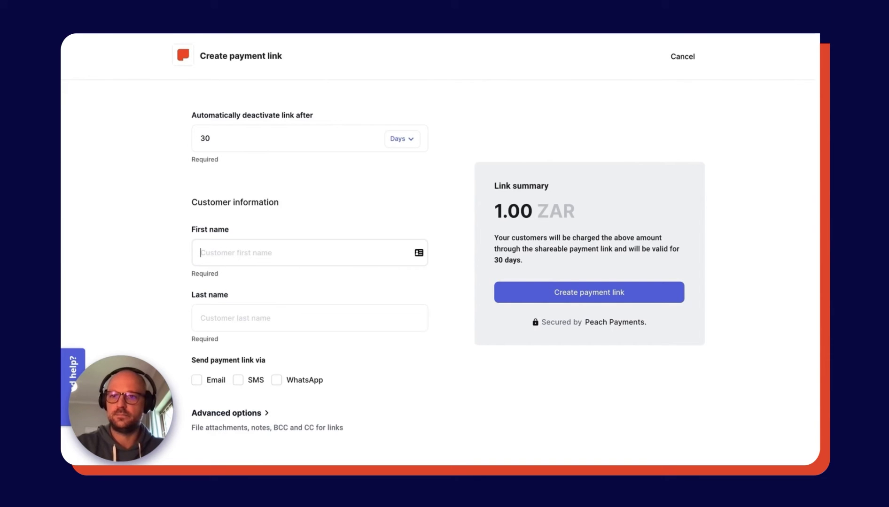
{"action": "key", "text": "Tab"}
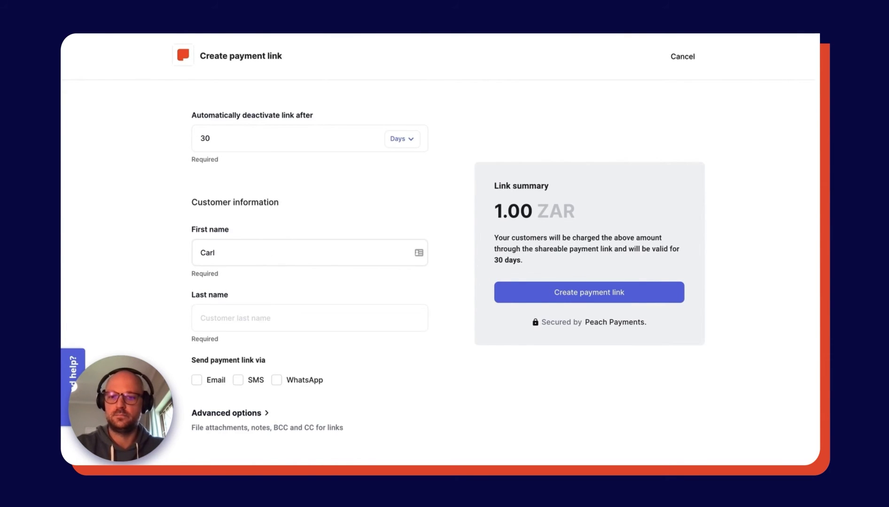
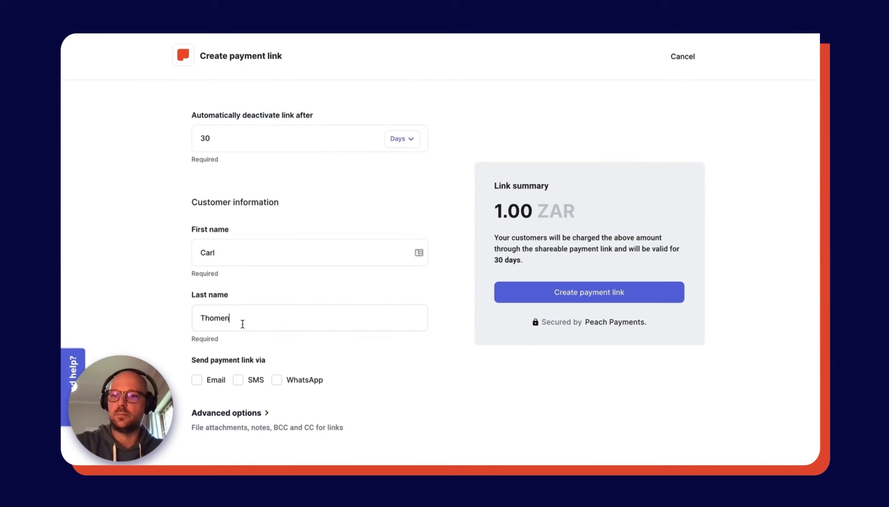
{"action": "left_click", "coordinate": [198, 381]}
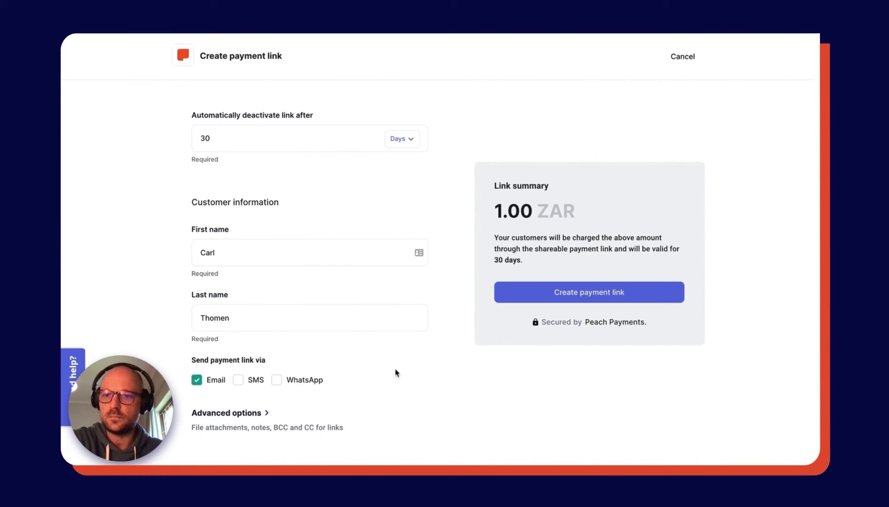
Under Advanced options, enable Add attachment and Add additional notes.
{"action": "scroll", "coordinate": [363, 391], "scroll_direction": "down", "scroll_amount": 3}
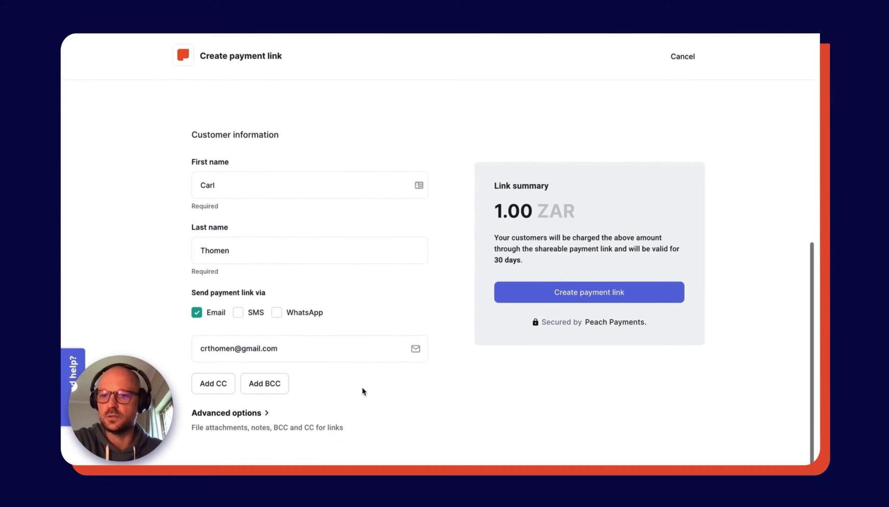
{"action": "left_click", "coordinate": [267, 415]}
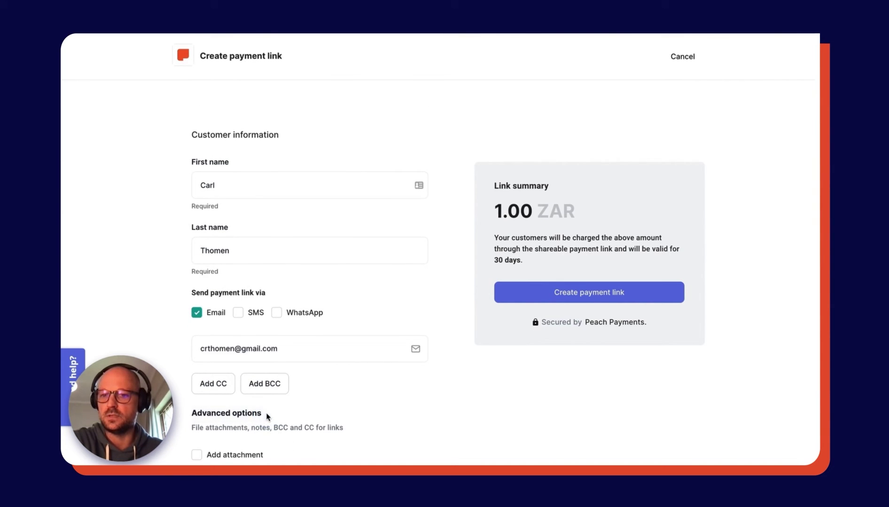
{"action": "scroll", "coordinate": [376, 400], "scroll_direction": "down", "scroll_amount": 1}
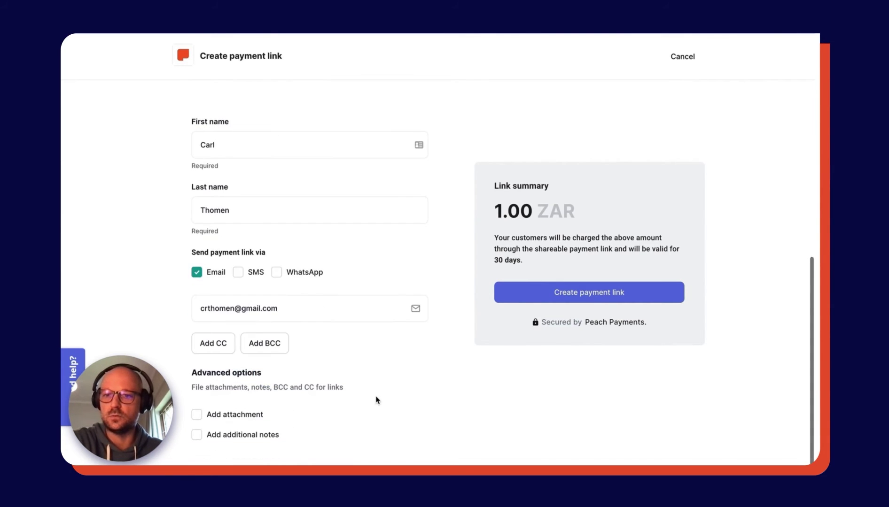
{"action": "left_click", "coordinate": [209, 417]}
{"action": "scroll", "coordinate": [357, 405], "scroll_direction": "down", "scroll_amount": 1}
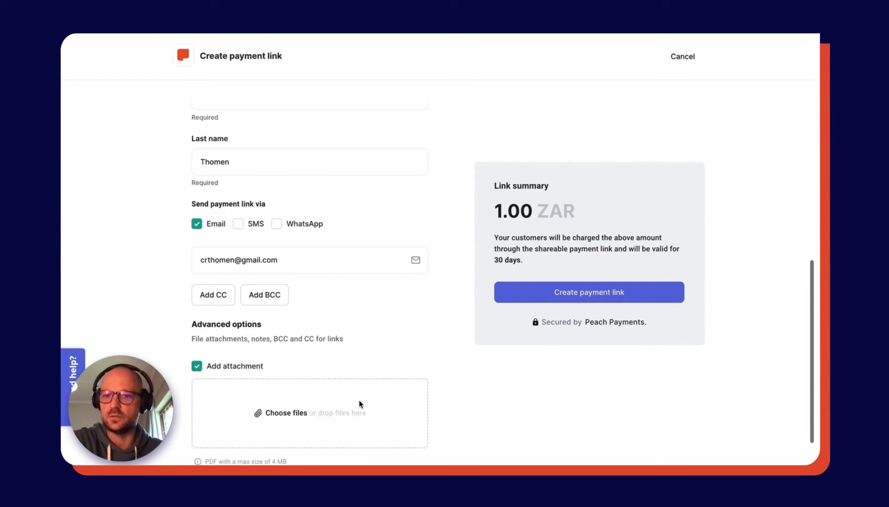
{"action": "scroll", "coordinate": [360, 404], "scroll_direction": "down", "scroll_amount": 1}
{"action": "left_click", "coordinate": [219, 432]}
{"action": "scroll", "coordinate": [399, 404], "scroll_direction": "down", "scroll_amount": 1}
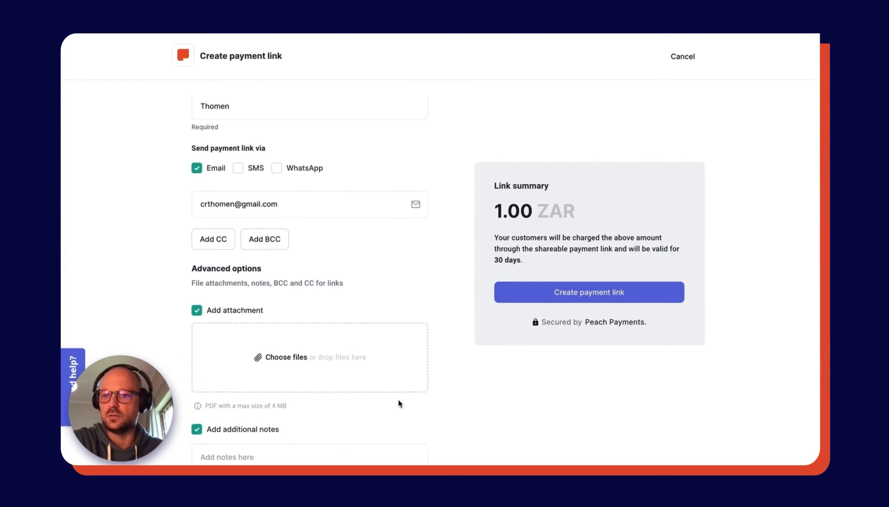
{"action": "scroll", "coordinate": [398, 404], "scroll_direction": "down", "scroll_amount": 2}
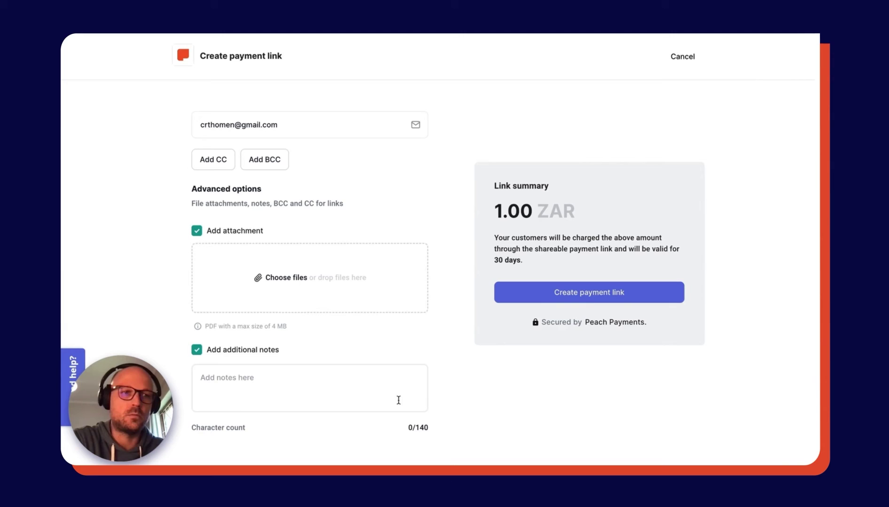
Submit the form so the 1.00 ZAR link is listed as Initiated.
{"action": "left_click", "coordinate": [571, 296]}
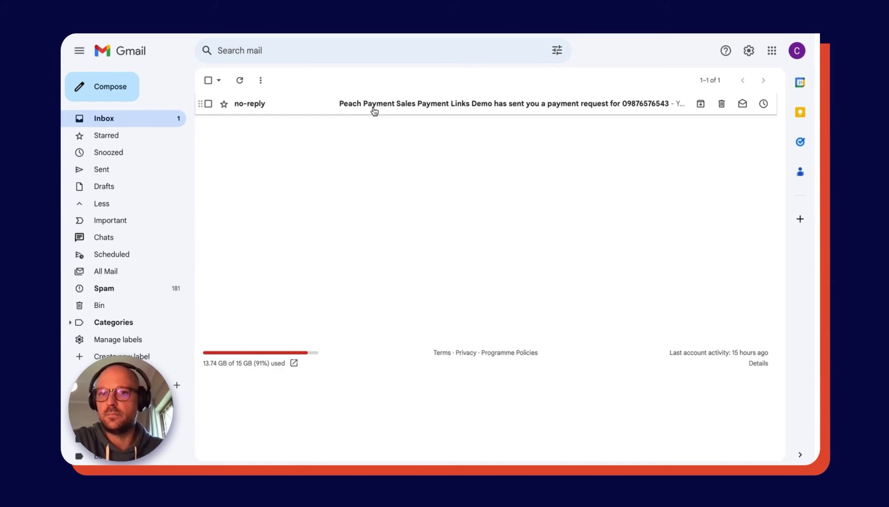
Open the no-reply payment request email and scroll down to its Pay now button.
{"action": "left_click", "coordinate": [374, 109]}
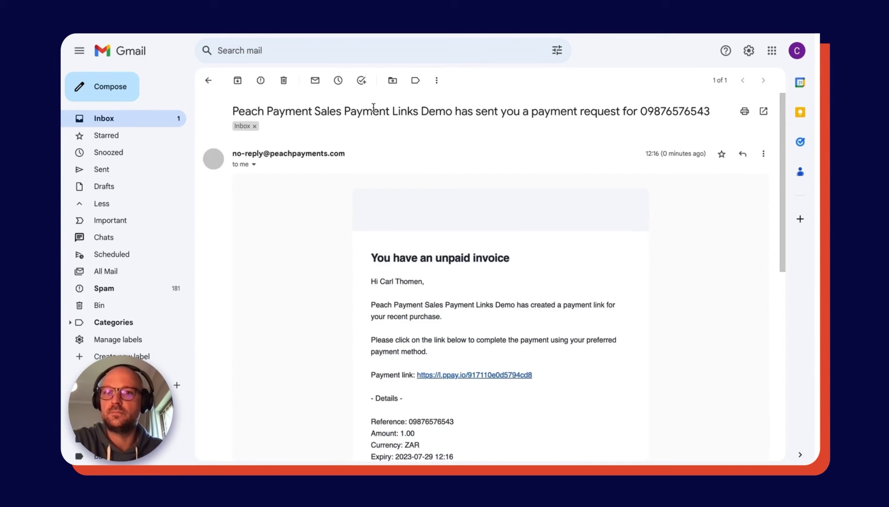
{"action": "scroll", "coordinate": [535, 238], "scroll_direction": "down", "scroll_amount": 1}
{"action": "scroll", "coordinate": [536, 237], "scroll_direction": "down", "scroll_amount": 3}
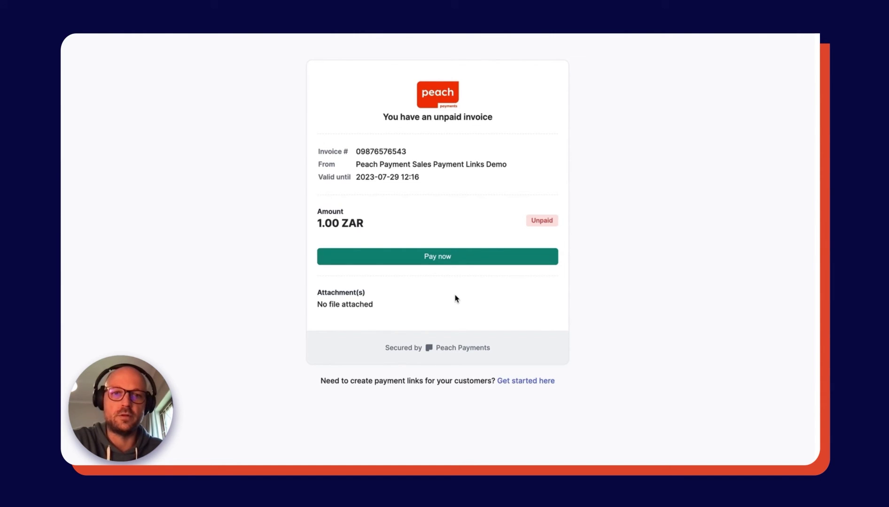
Start paying the 1.00 ZAR invoice to reach the Select Payment Method page.
{"action": "left_click", "coordinate": [450, 261]}
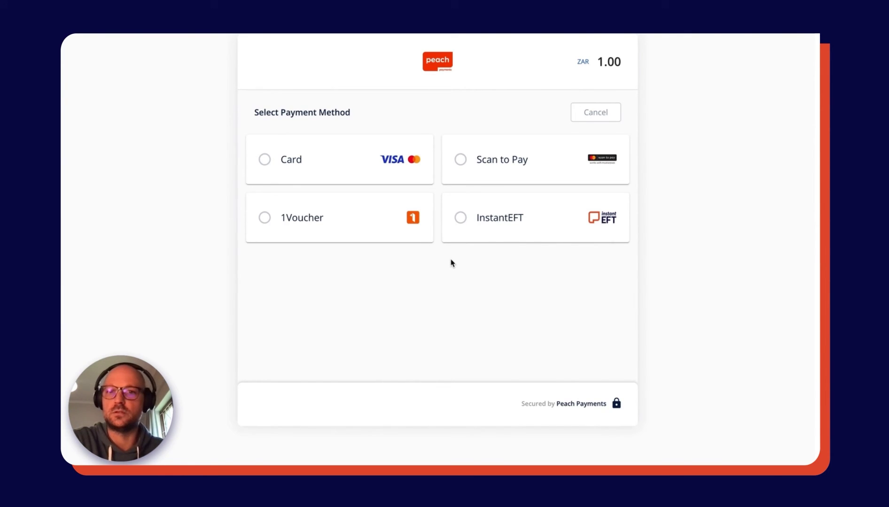
Choose Card and submit the card and billing details for the 1.00 ZAR payment.
{"action": "left_click", "coordinate": [376, 164]}
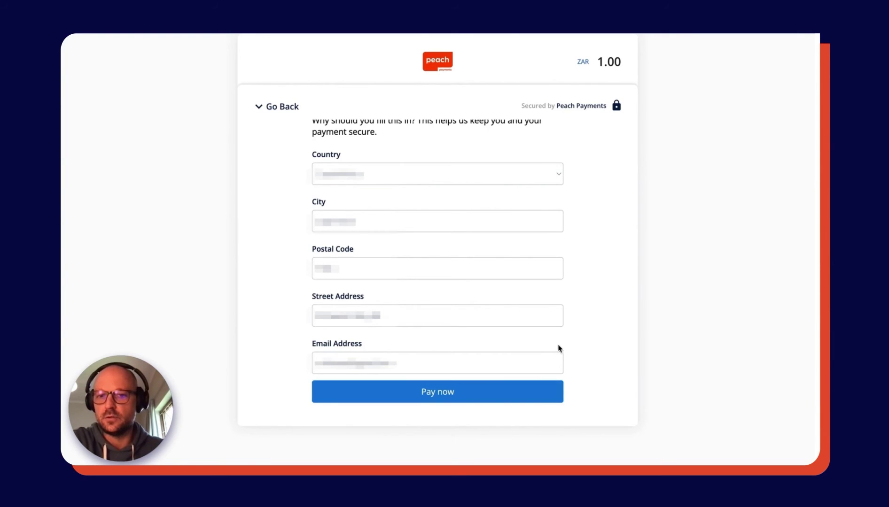
{"action": "left_click", "coordinate": [436, 394]}
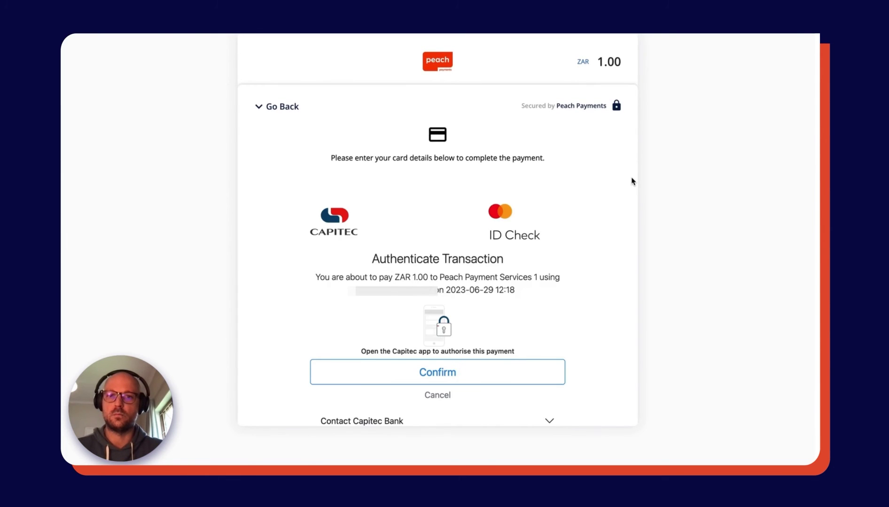
Confirm Capitec's ID Check authentication, then finish with Done.
{"action": "left_click", "coordinate": [450, 373]}
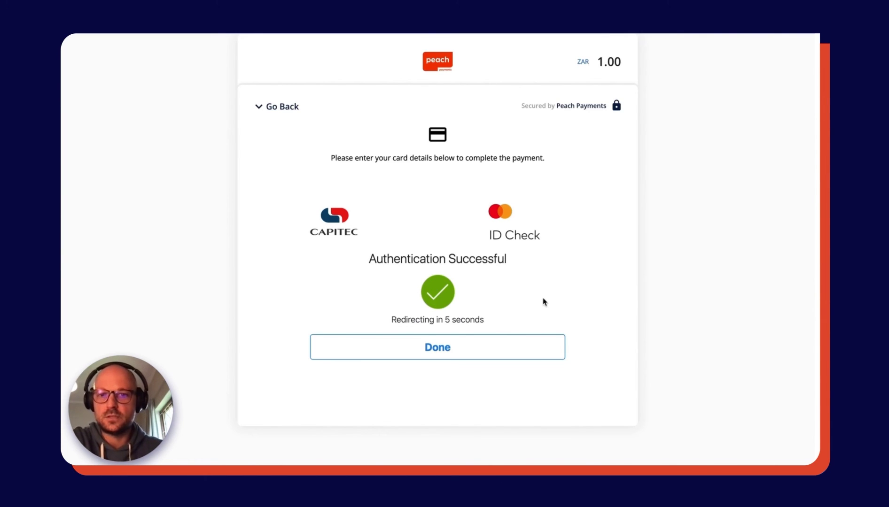
{"action": "left_click", "coordinate": [435, 350]}
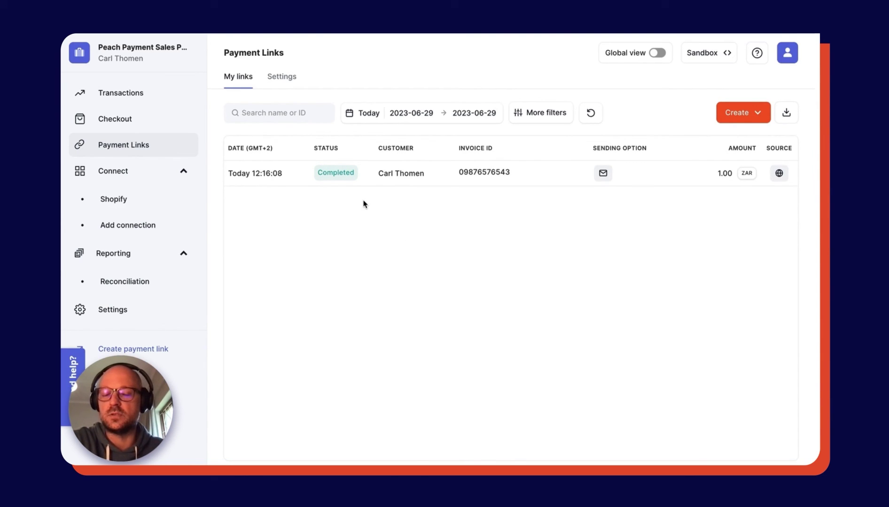
{"action": "left_click", "coordinate": [346, 178]}
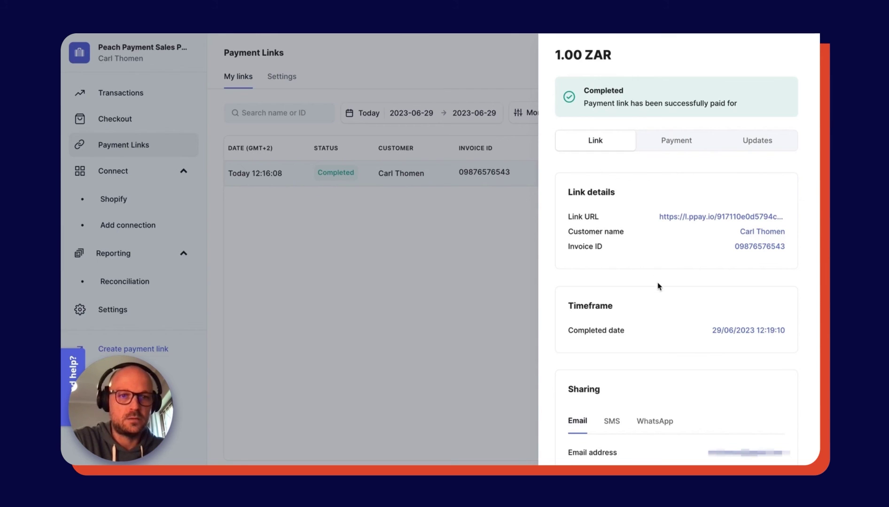
{"action": "scroll", "coordinate": [658, 292], "scroll_direction": "down", "scroll_amount": 3}
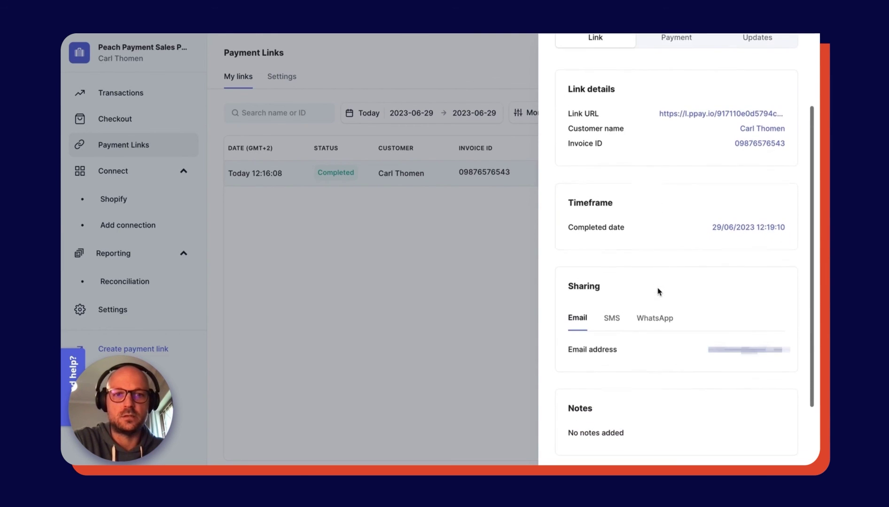
{"action": "scroll", "coordinate": [658, 292], "scroll_direction": "down", "scroll_amount": 2}
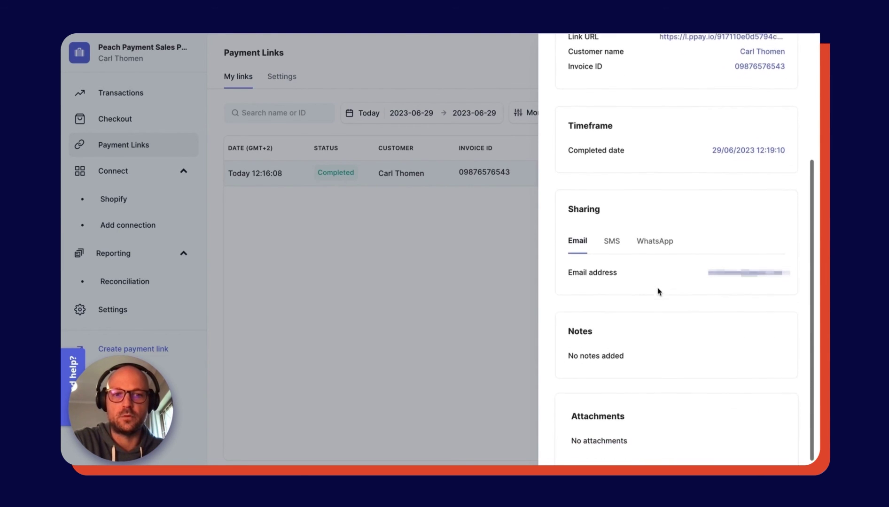
{"action": "scroll", "coordinate": [658, 291], "scroll_direction": "up", "scroll_amount": 5}
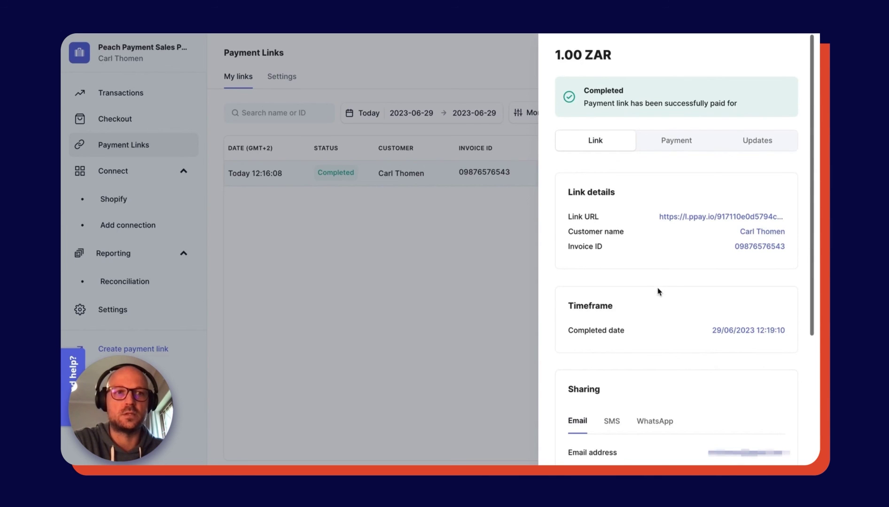
{"action": "left_click", "coordinate": [669, 145]}
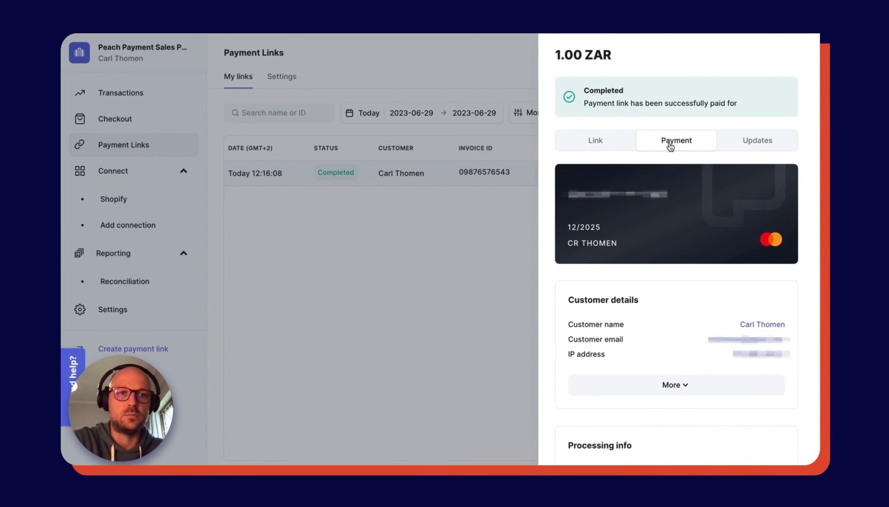
{"action": "scroll", "coordinate": [670, 312], "scroll_direction": "down", "scroll_amount": 3}
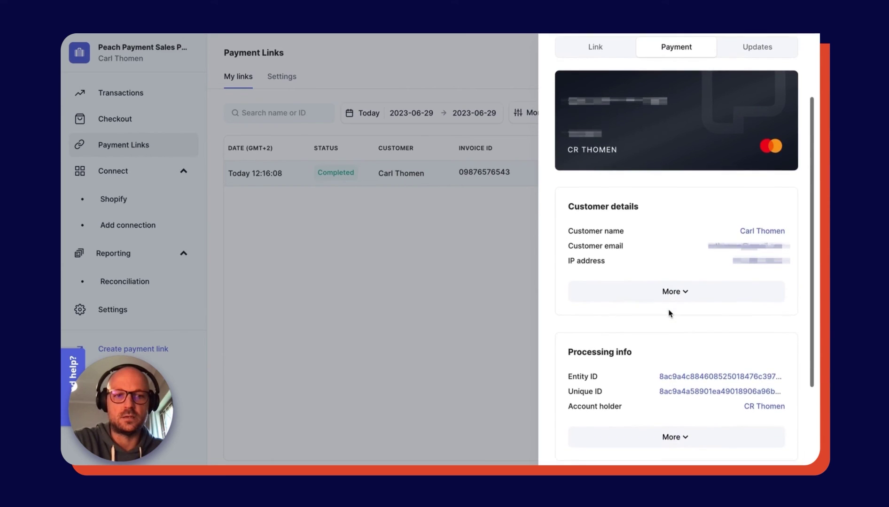
{"action": "scroll", "coordinate": [669, 313], "scroll_direction": "down", "scroll_amount": 3}
{"action": "scroll", "coordinate": [668, 312], "scroll_direction": "up", "scroll_amount": 5}
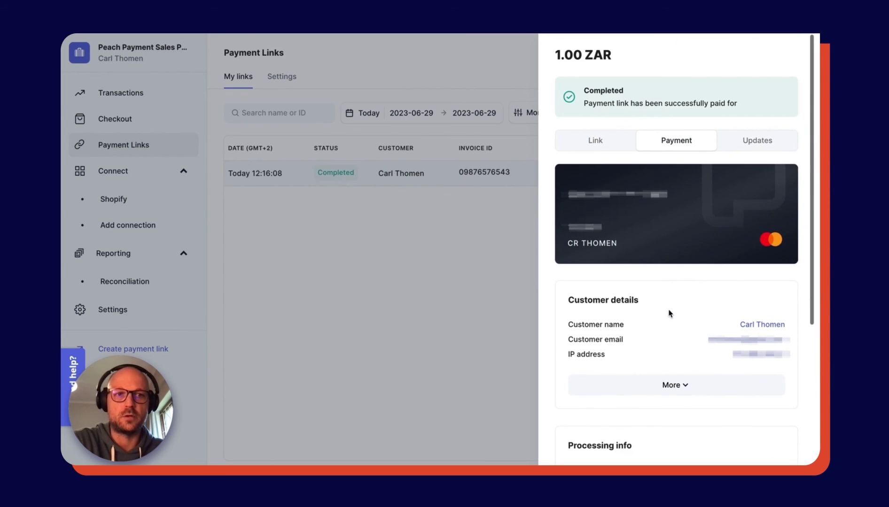
{"action": "left_click", "coordinate": [741, 147]}
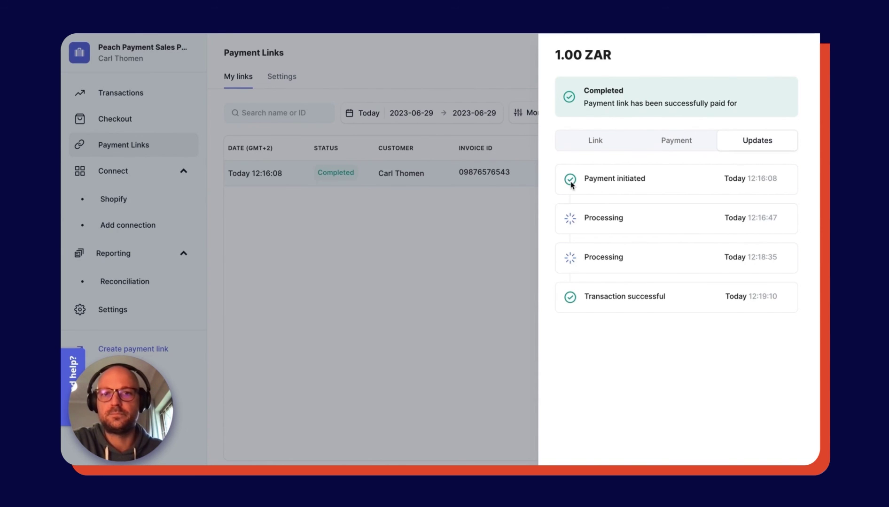
{"action": "left_click", "coordinate": [492, 214]}
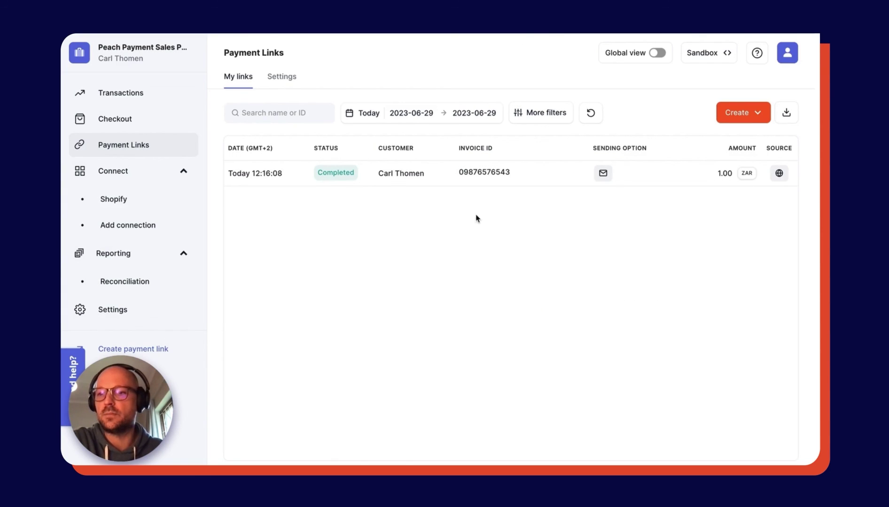
{"action": "mouse_move", "coordinate": [73, 366]}
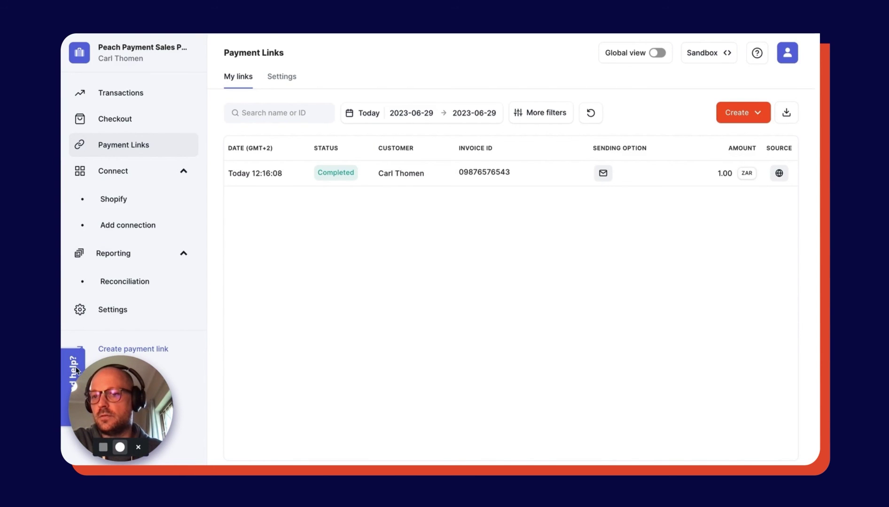
{"action": "left_click", "coordinate": [65, 373]}
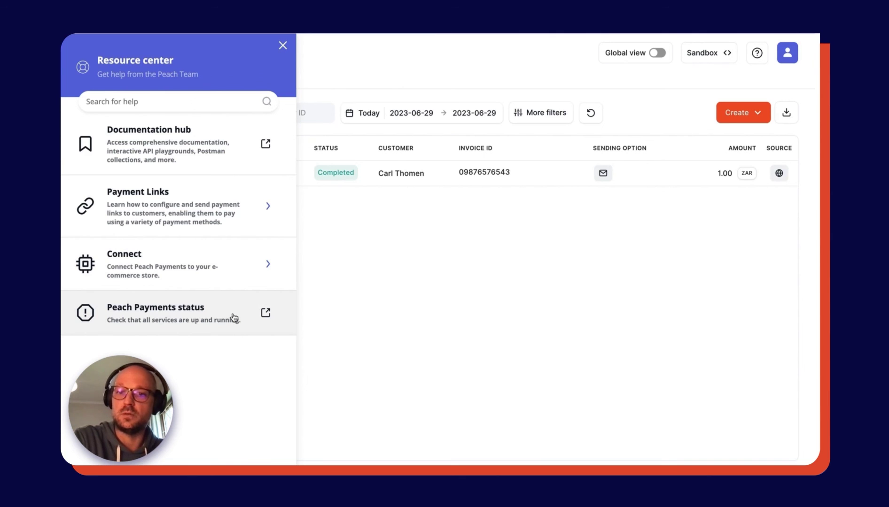
{"action": "left_click", "coordinate": [282, 47]}
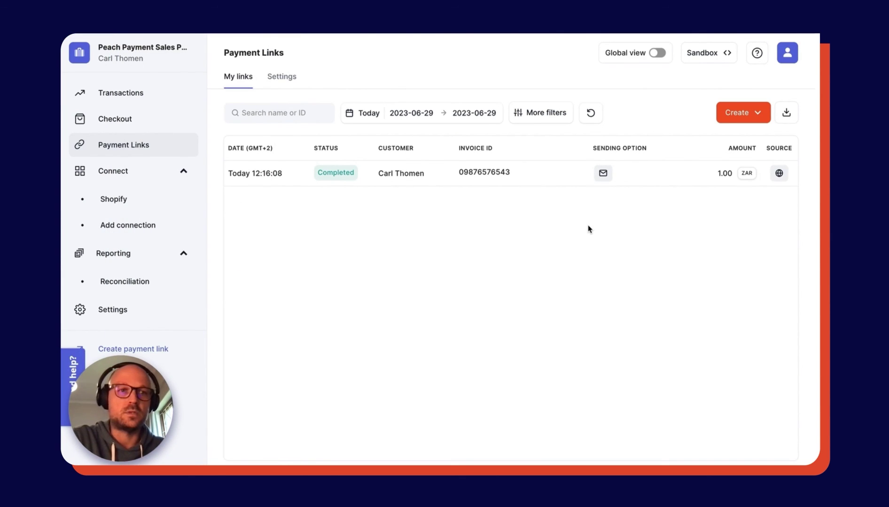